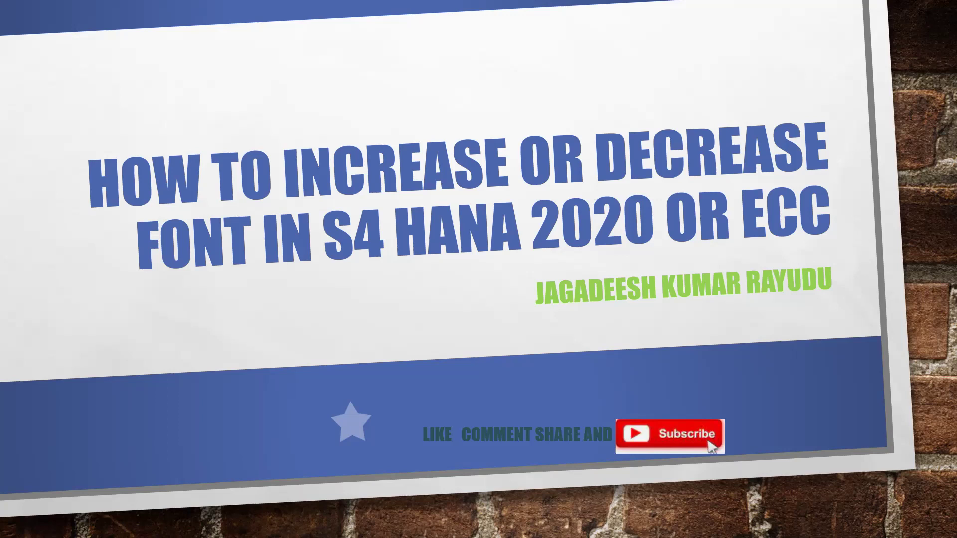
- Advance the slideshow past the title slide to the font settings slide
left_click(227, 172)
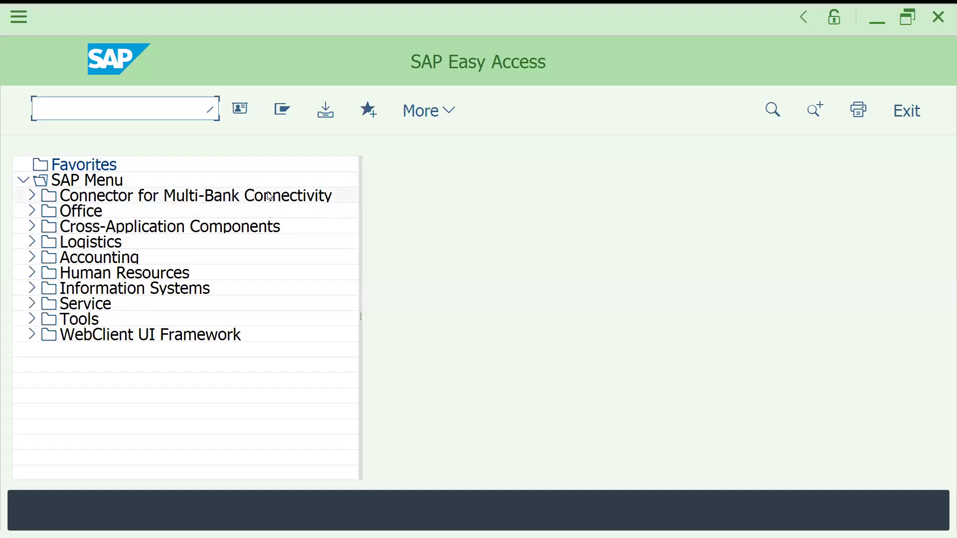
- Run /nv/08 to show the Procedures overview for usage A and application V
type("/nv/08")
key("Return")
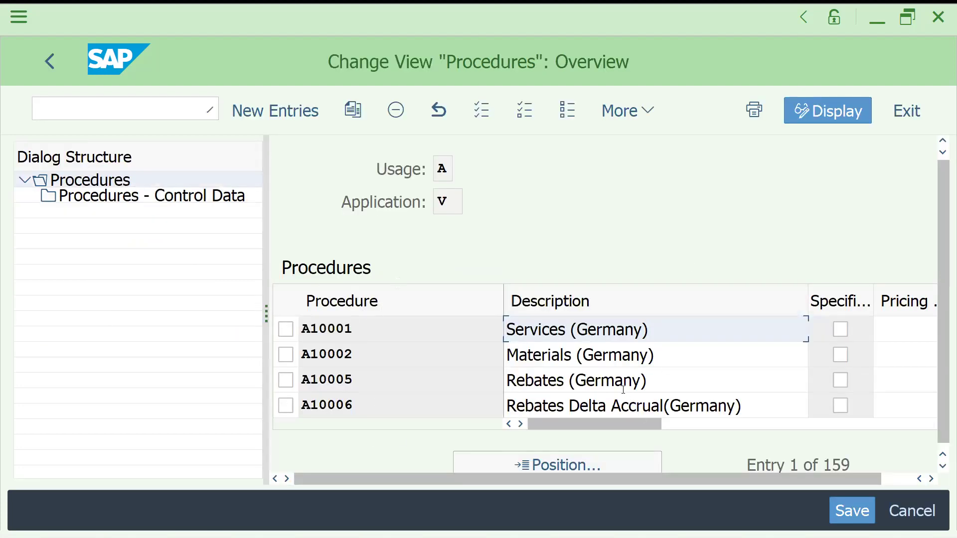
- Show the SAP GUI settings and actions commands from the More menu
left_click_drag(584, 420, 859, 427)
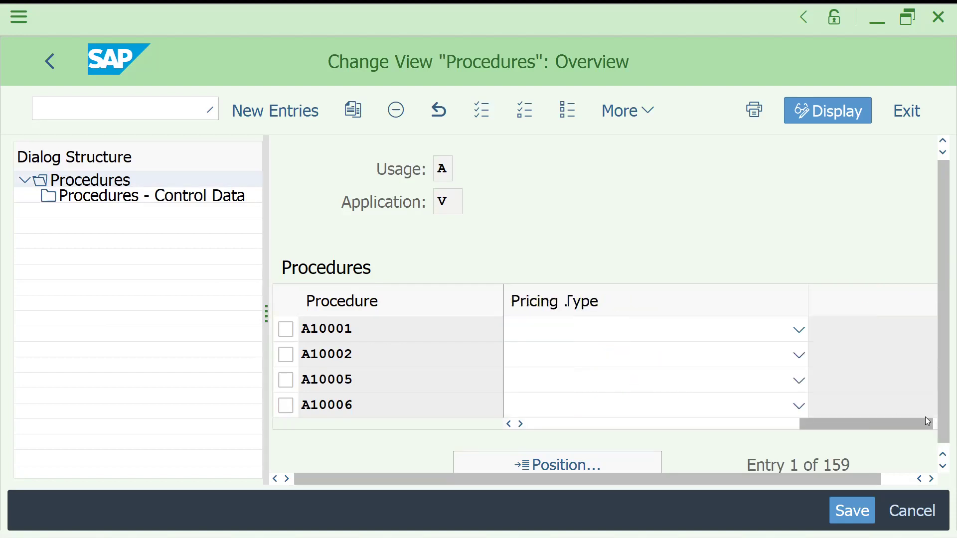
left_click(757, 428)
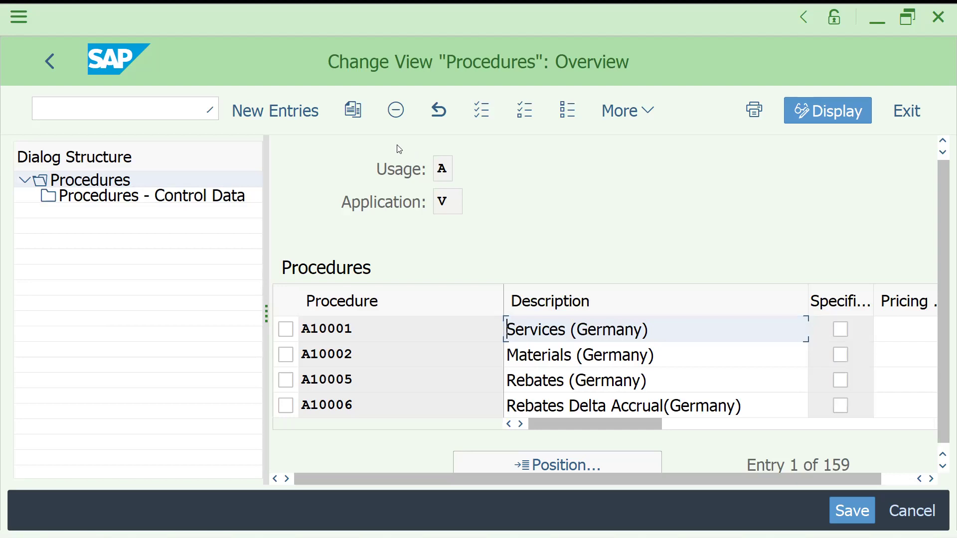
left_click(624, 114)
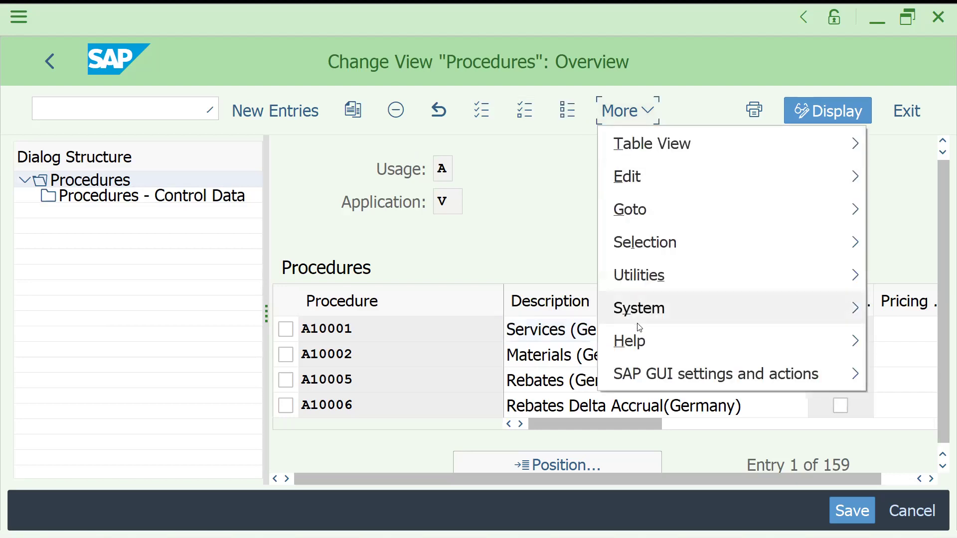
left_click(637, 374)
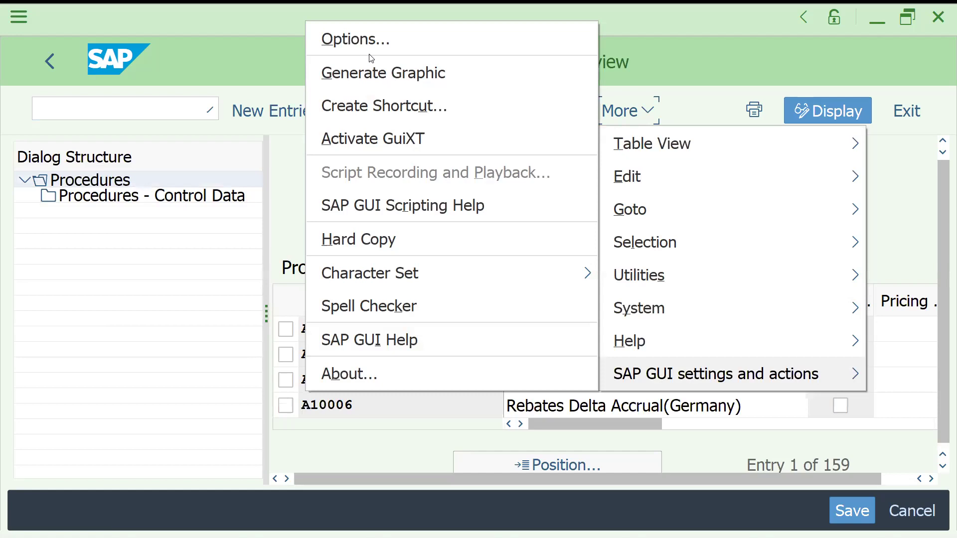
- Bring up the monospaced font picker (Courier New Bold, 20) from SAP GUI Options Font Settings
left_click(361, 44)
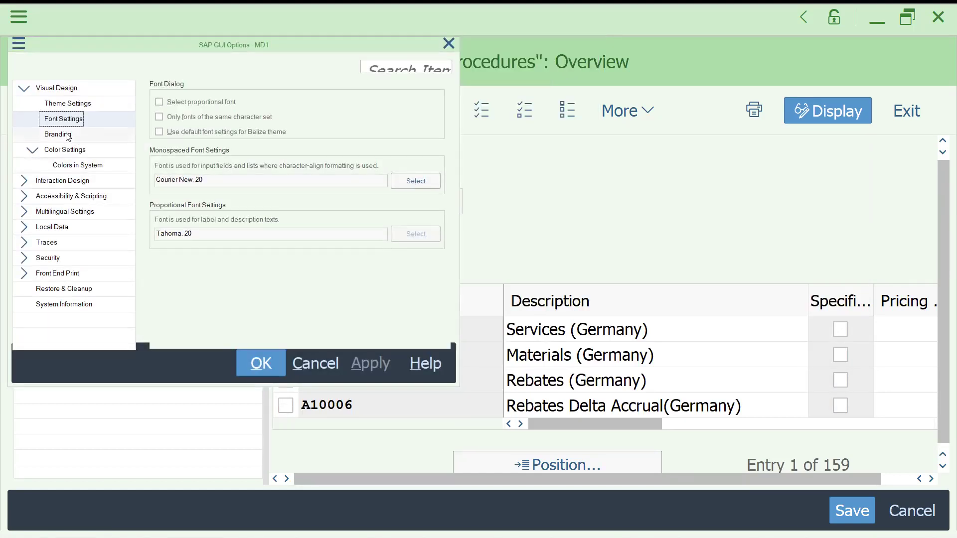
left_click(68, 102)
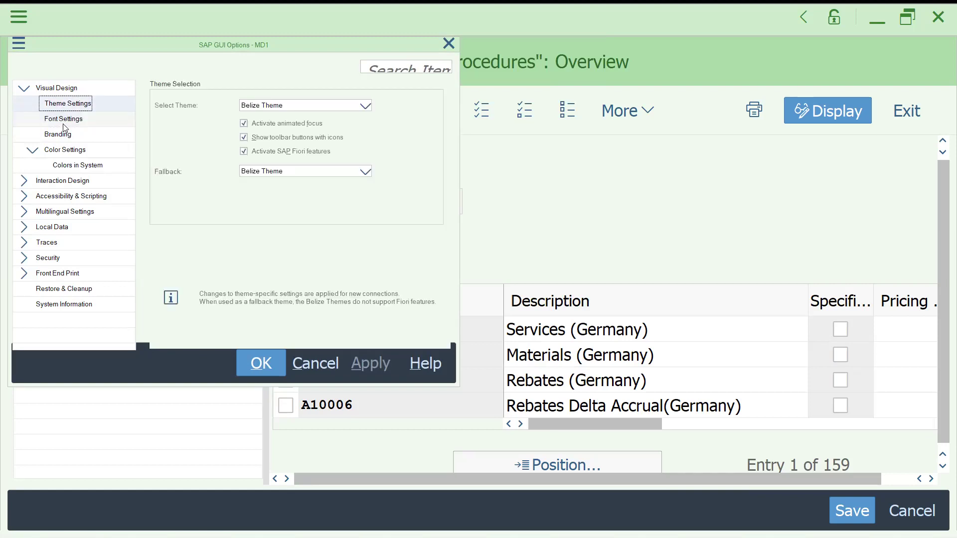
left_click(64, 119)
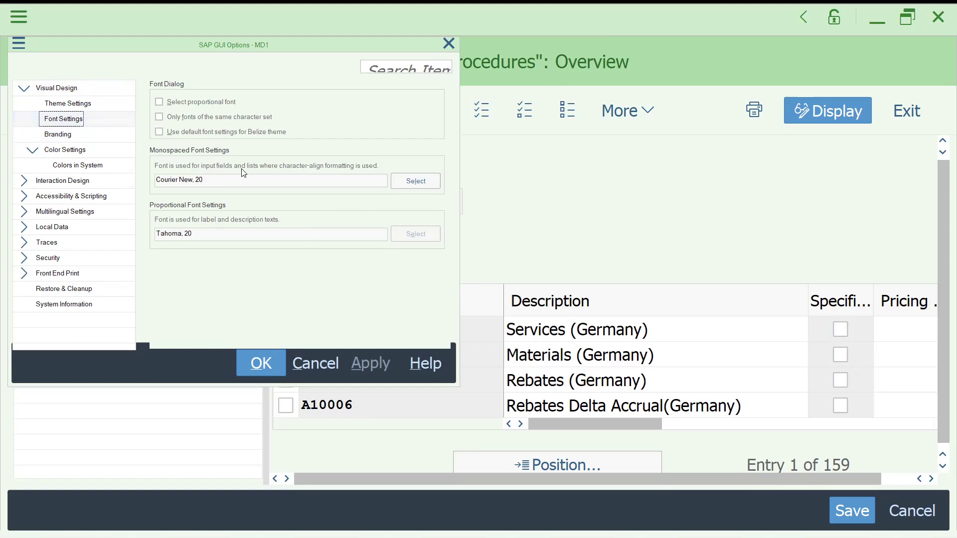
left_click(409, 179)
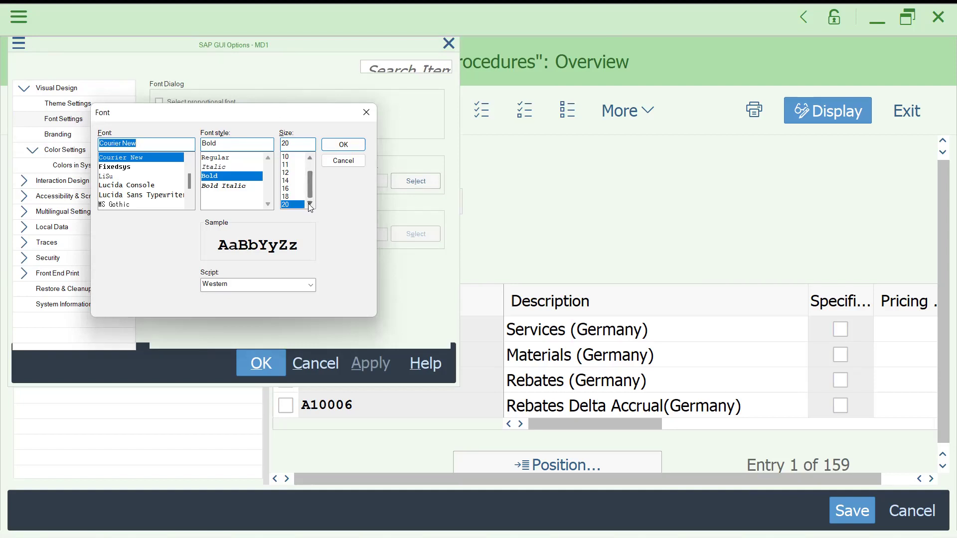
- Reduce the monospaced font size from 20, trying sizes 8, 10 and 11
left_click(310, 159)
left_click(310, 158)
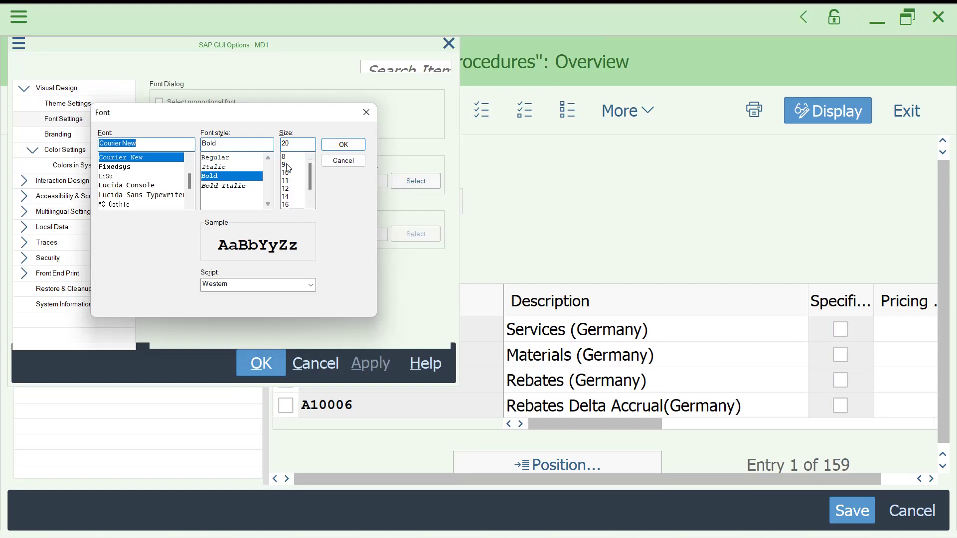
left_click(287, 159)
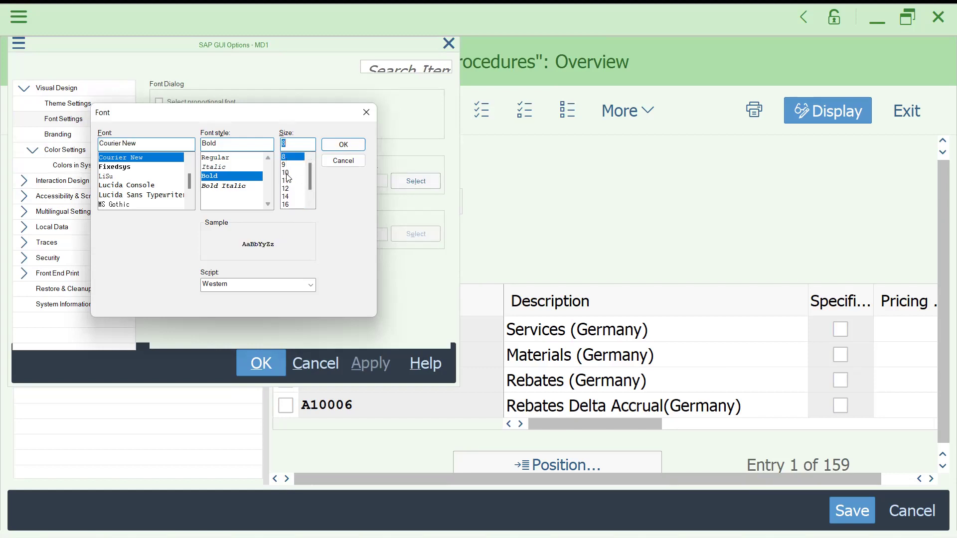
left_click(287, 173)
left_click(288, 182)
key("Up")
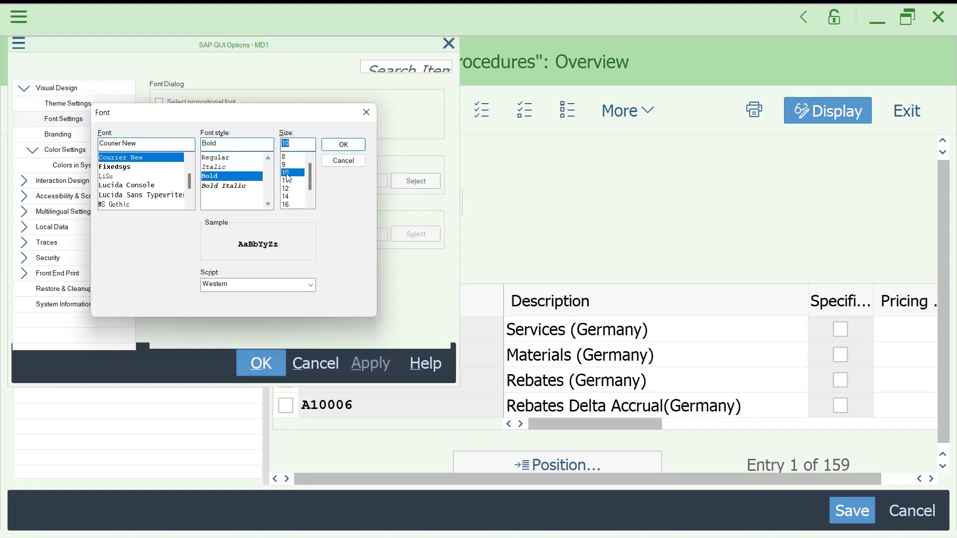
left_click(286, 182)
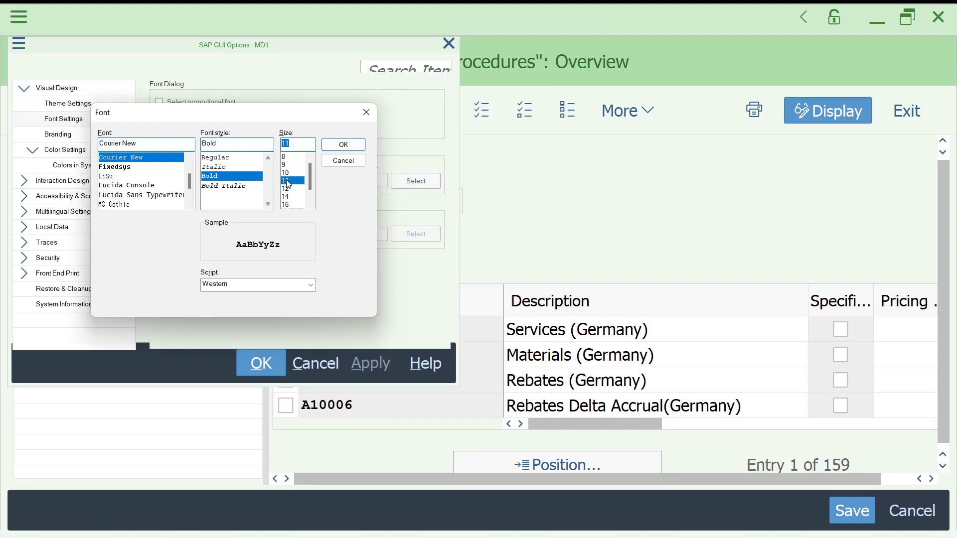
key("Up")
left_click(287, 182)
- Confirm Courier New Regular at size 10, apply it and close SAP GUI Options
left_click(287, 173)
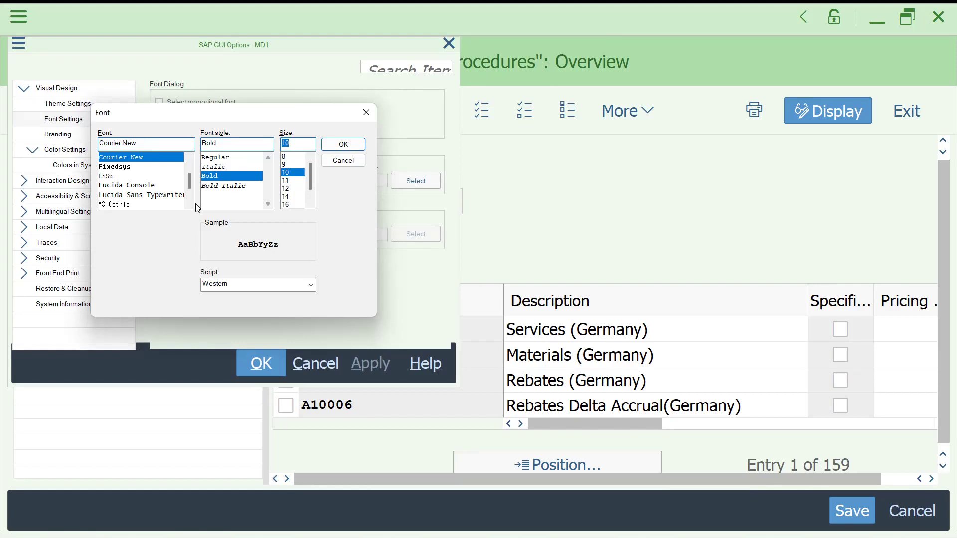
left_click(221, 167)
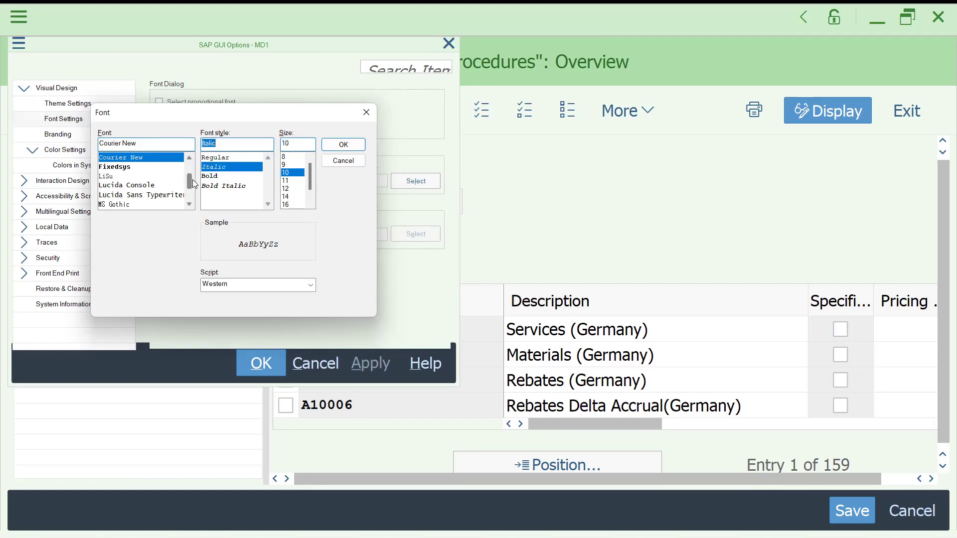
left_click(218, 157)
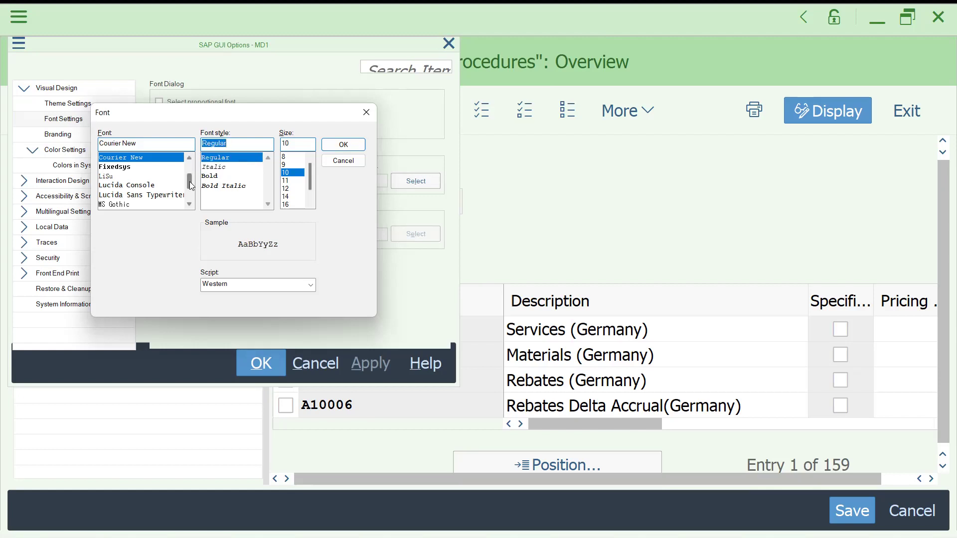
scroll(147, 187, "up", 3)
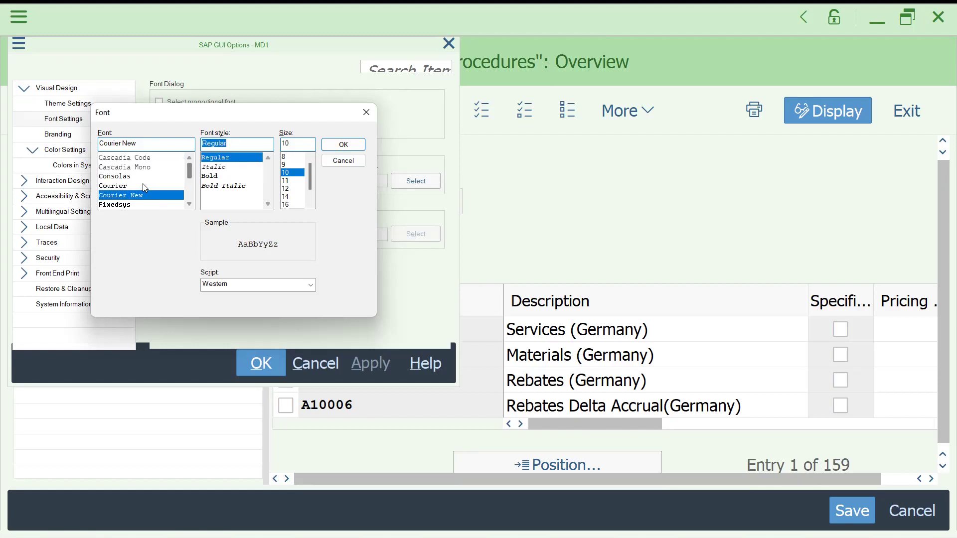
left_click(119, 186)
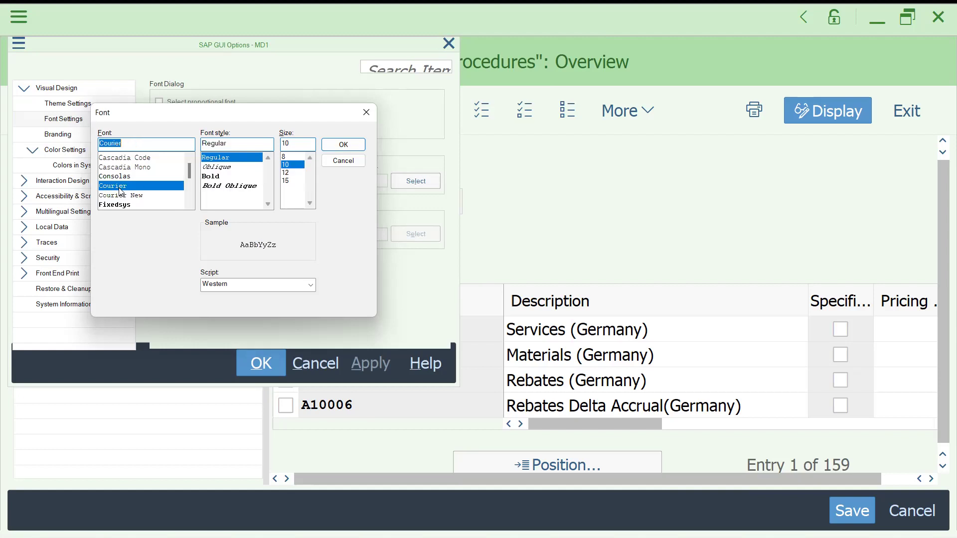
left_click(122, 196)
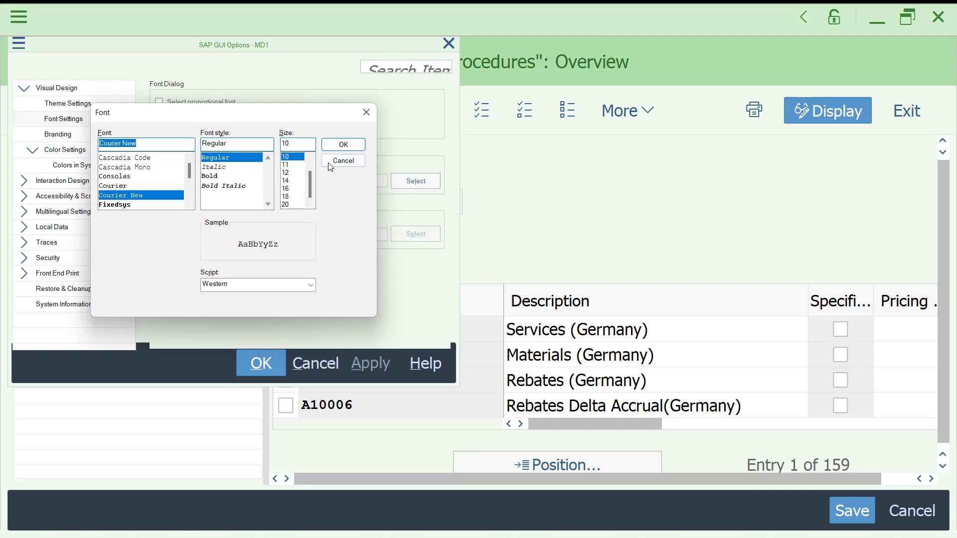
left_click(345, 145)
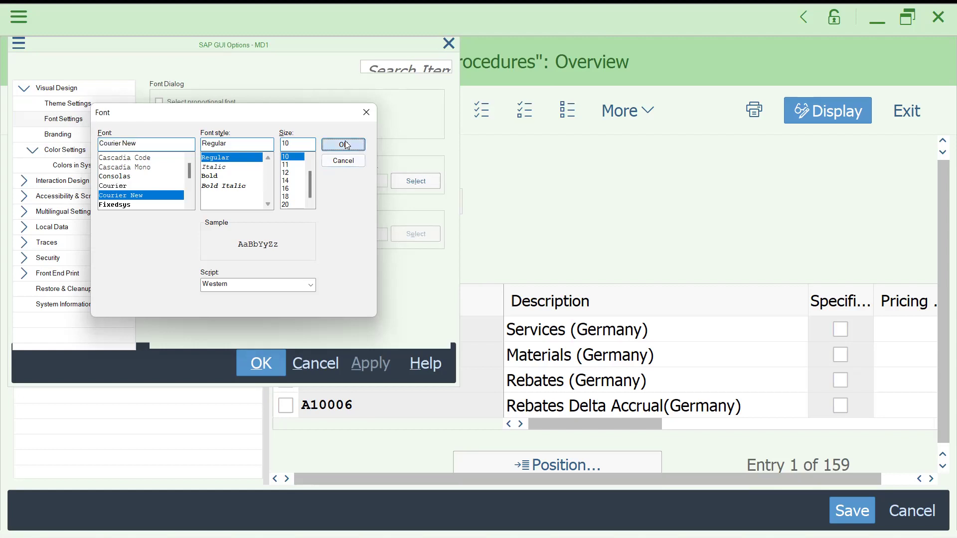
left_click(375, 366)
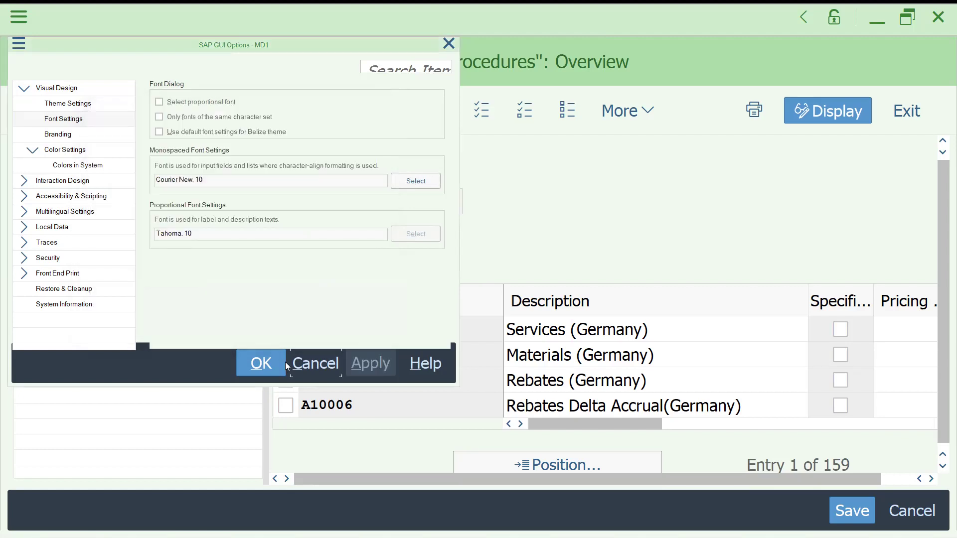
left_click(268, 362)
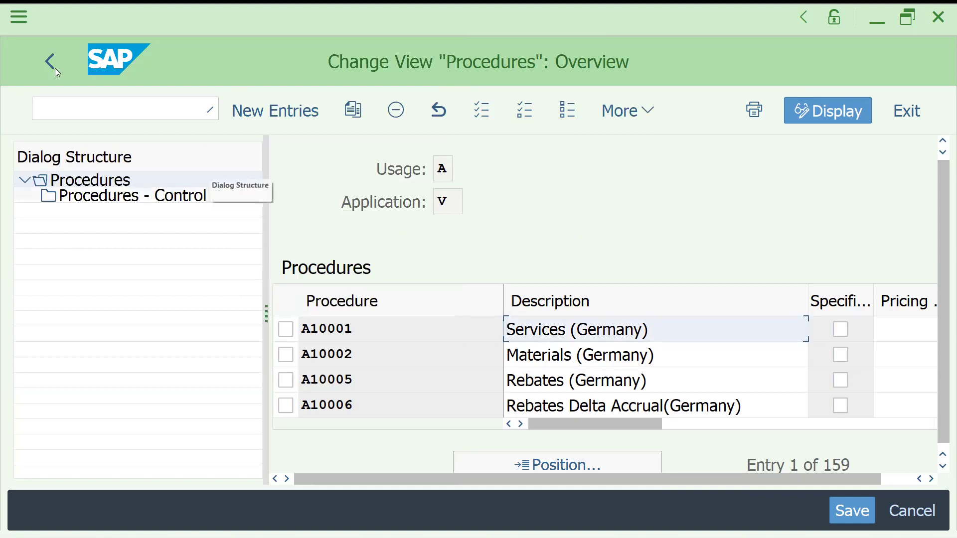
- Log off the session with /nex
left_click(59, 105)
type("/nex")
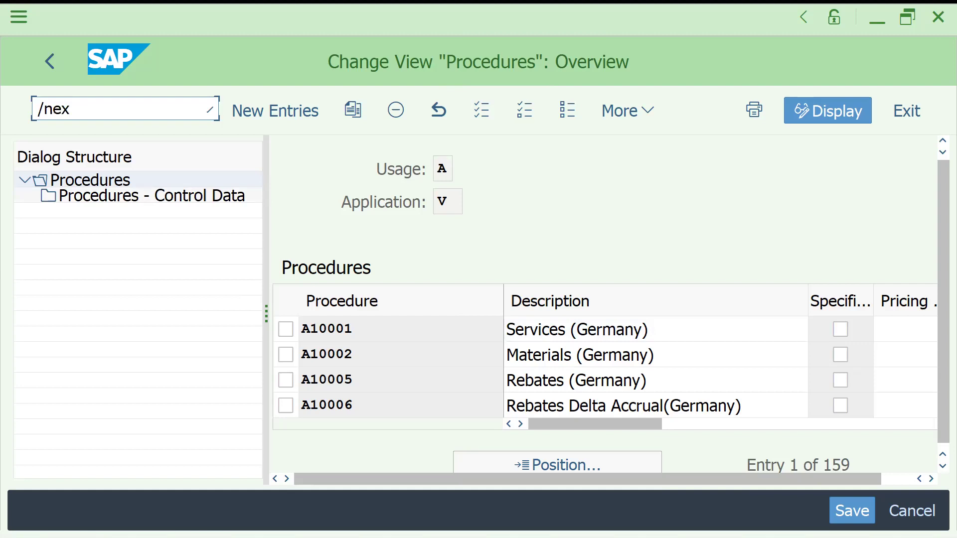
key("Return")
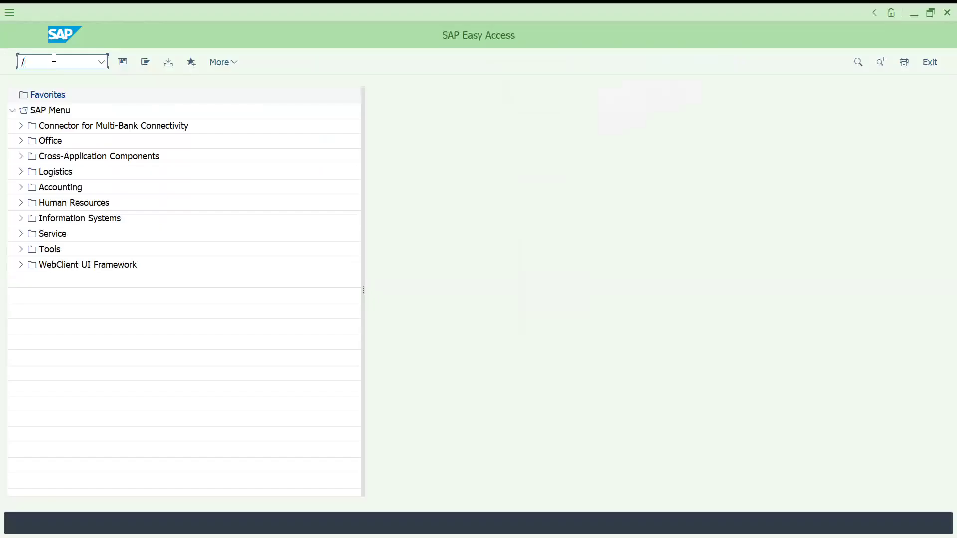
- Reopen Procedures with nvf01 and scroll through its 159 entries in the smaller font
type("nvf01")
key("Return")
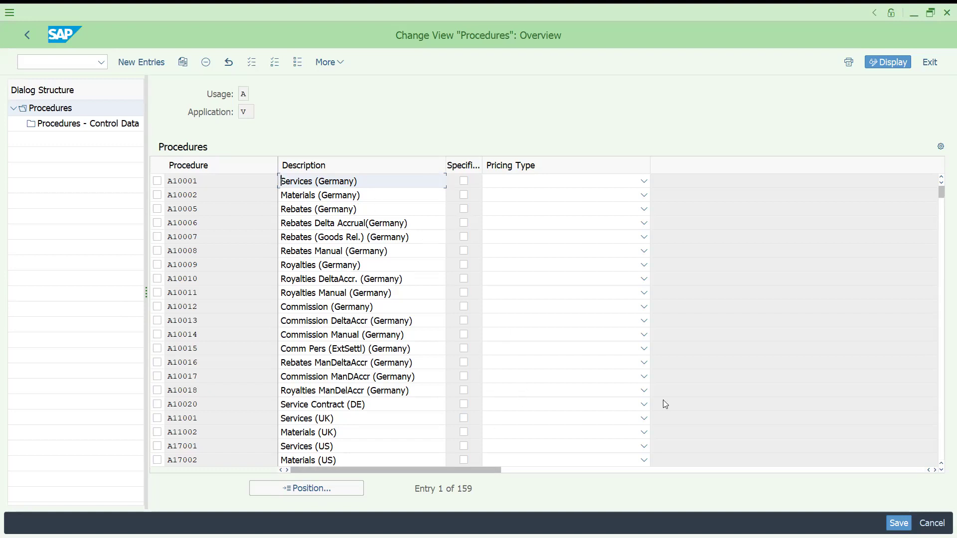
scroll(943, 421, "down", 4)
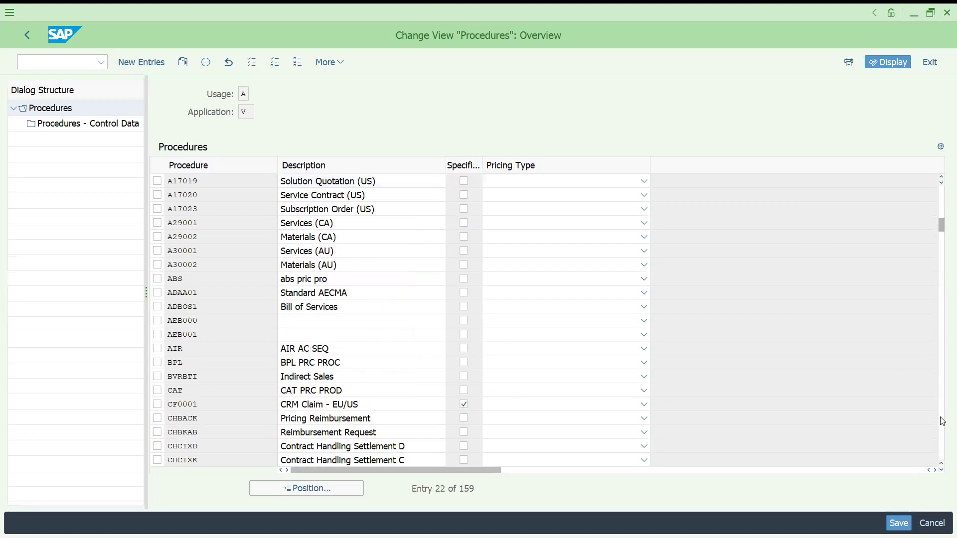
scroll(942, 422, "down", 3)
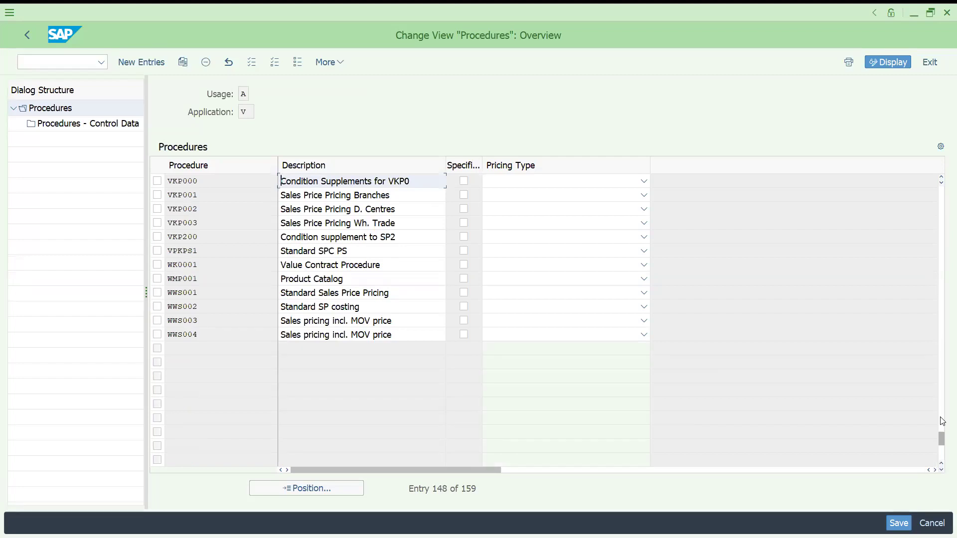
left_click_drag(942, 439, 942, 193)
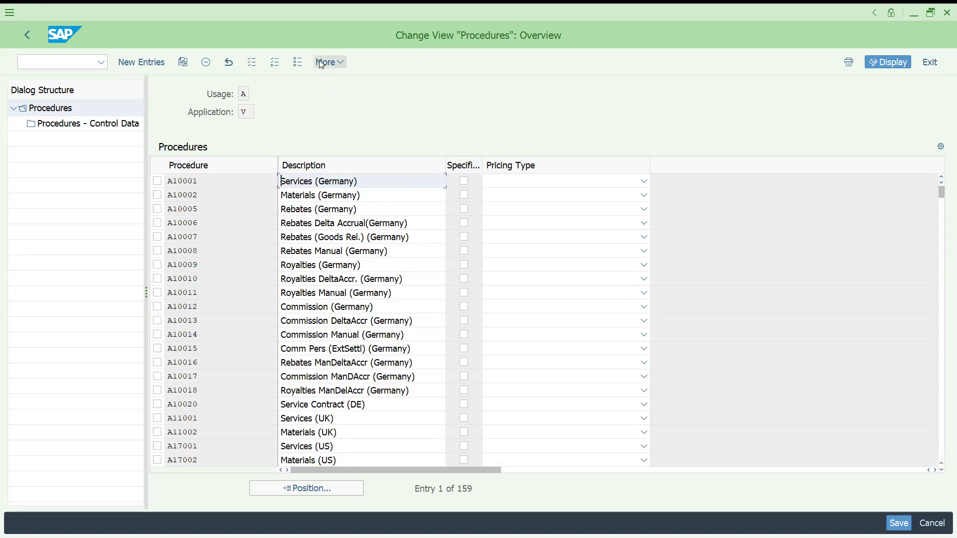
left_click(324, 62)
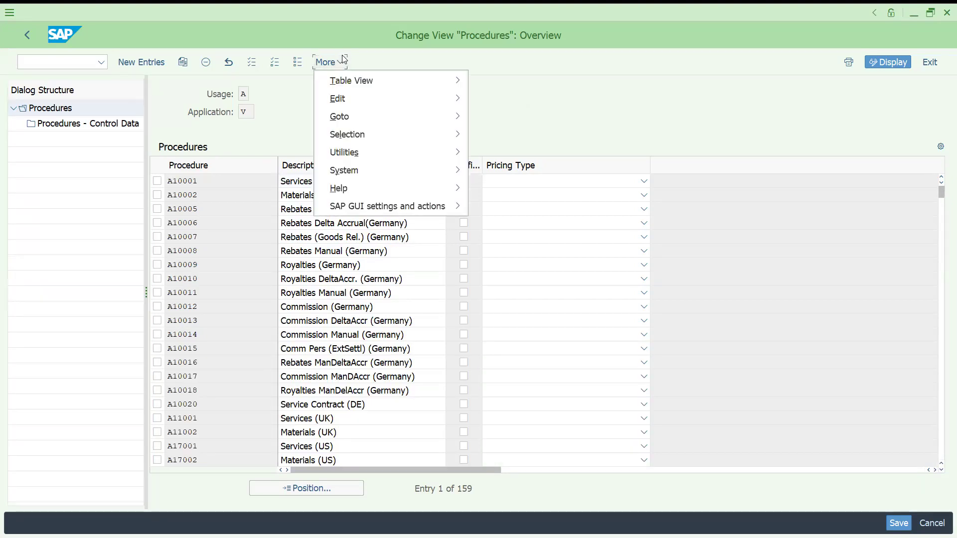
left_click(342, 55)
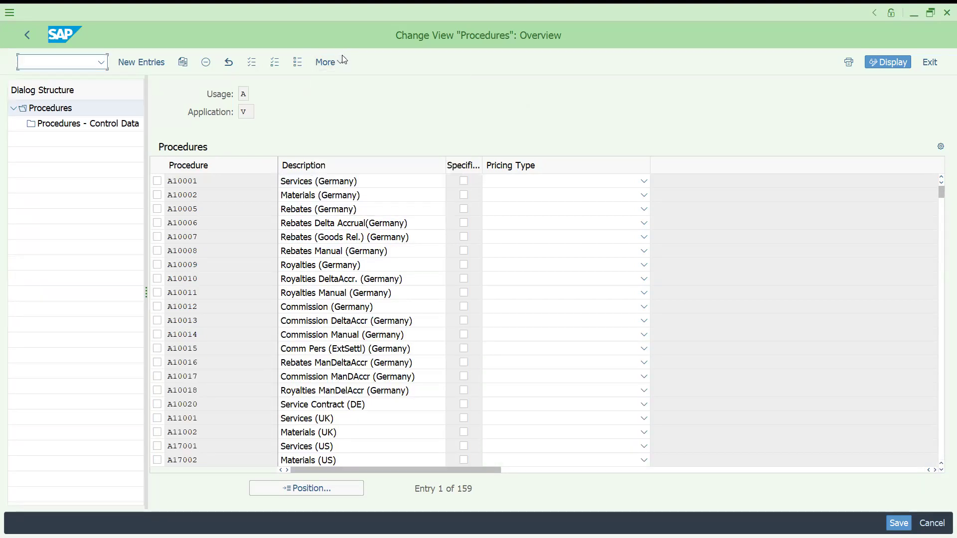
left_click(331, 63)
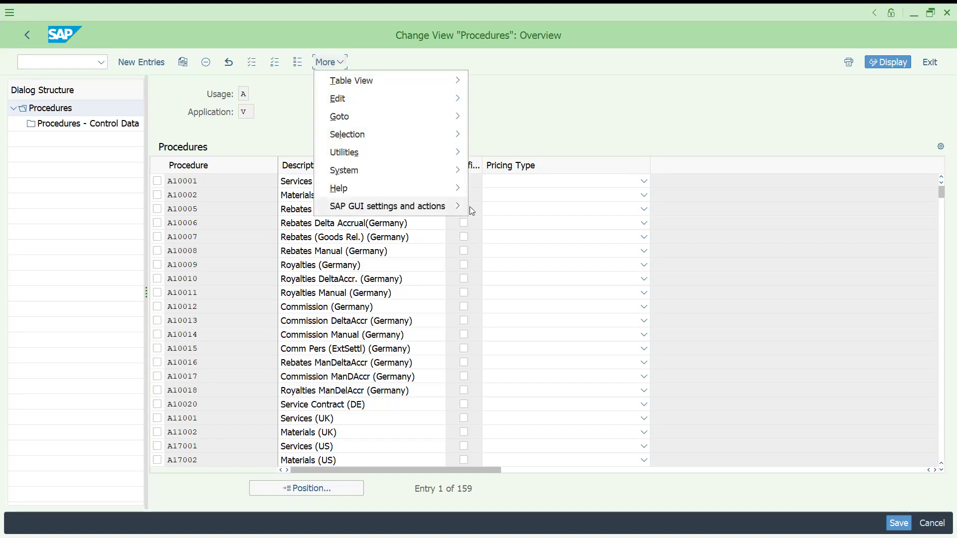
mouse_move(467, 206)
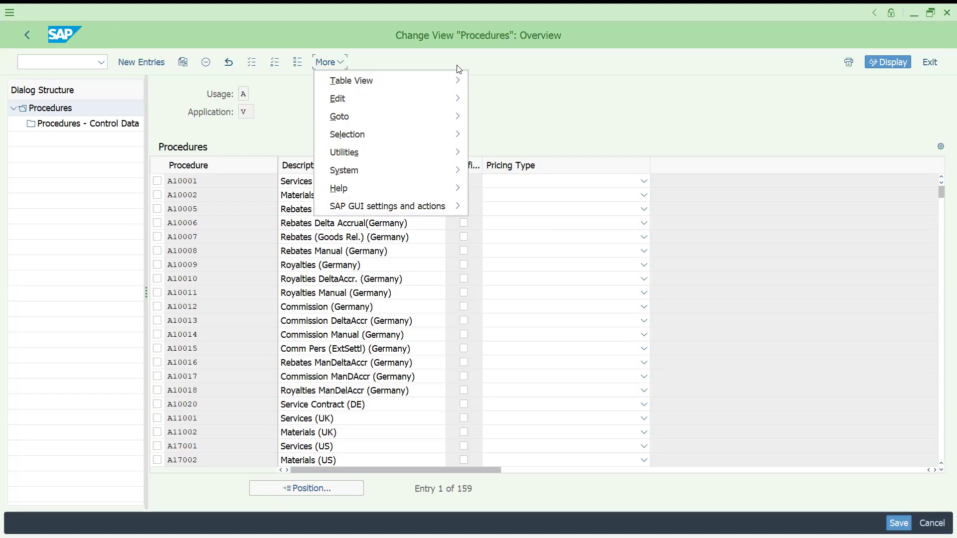
left_click(365, 67)
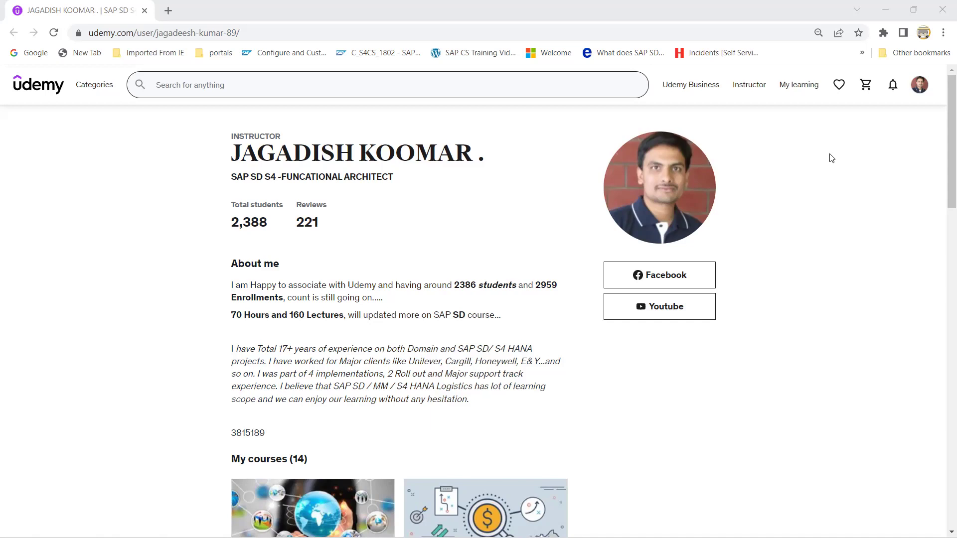
- Scroll down through the instructor's My courses (14) list and back up
left_click_drag(944, 138, 944, 226)
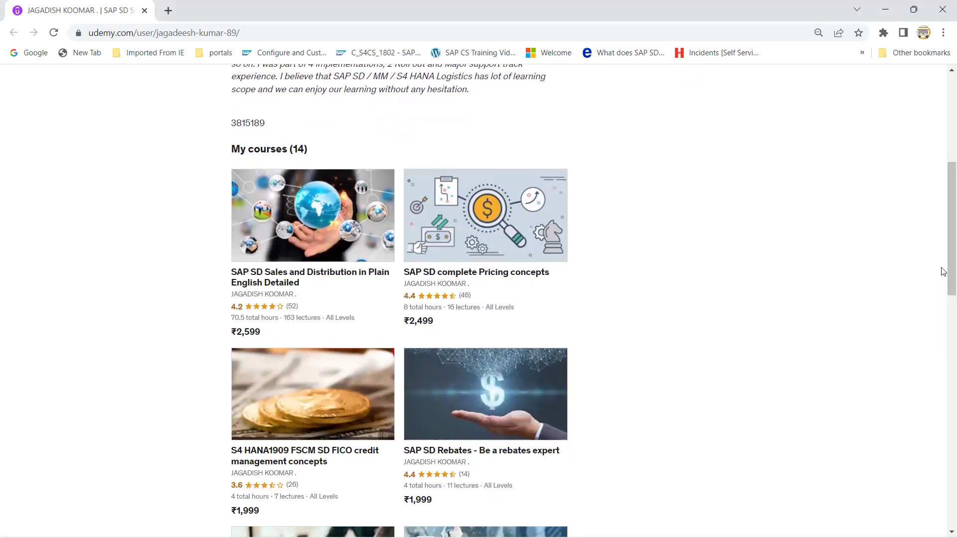
scroll(944, 306, "down", 2)
scroll(944, 305, "down", 4)
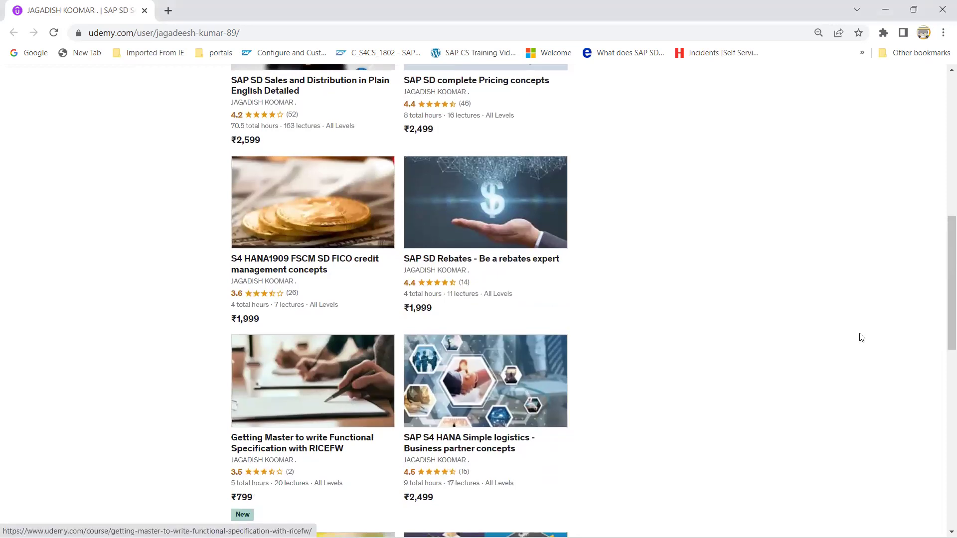
scroll(944, 333, "down", 2)
left_click_drag(944, 334, 942, 393)
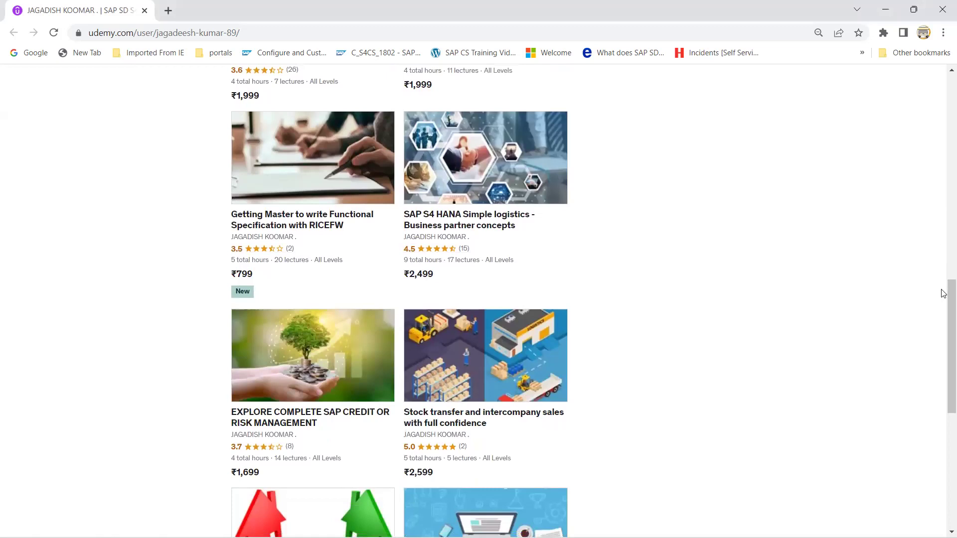
left_click_drag(944, 320, 927, 124)
scroll(927, 239, "down", 10)
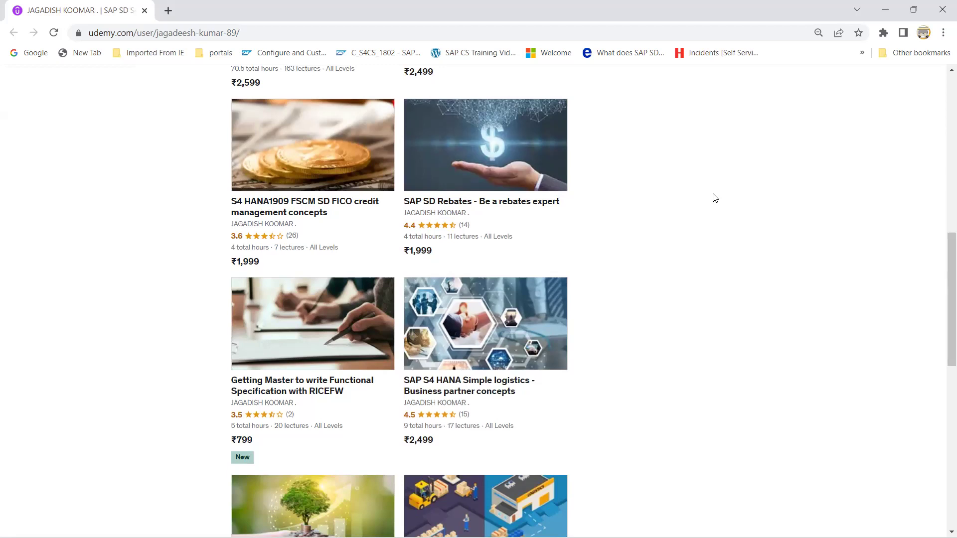
left_click_drag(946, 242, 946, 171)
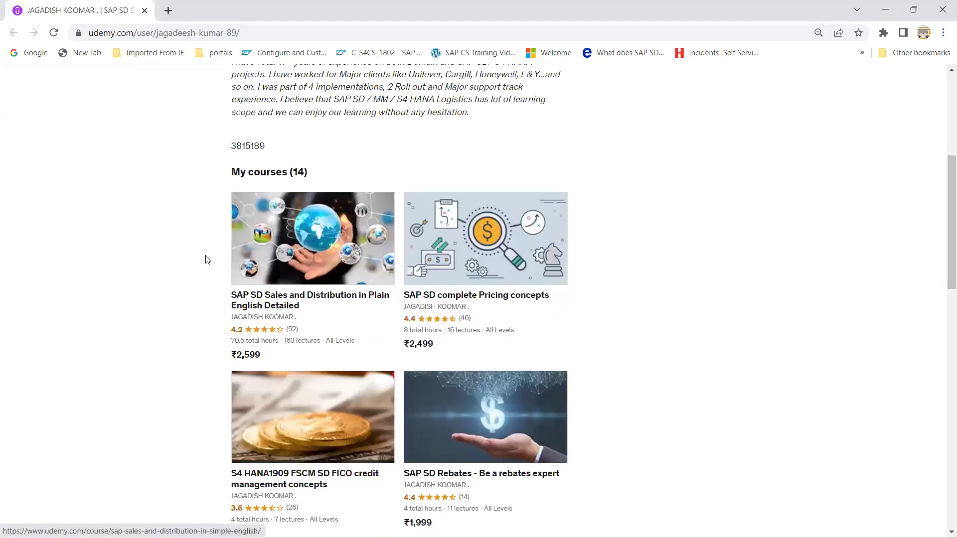